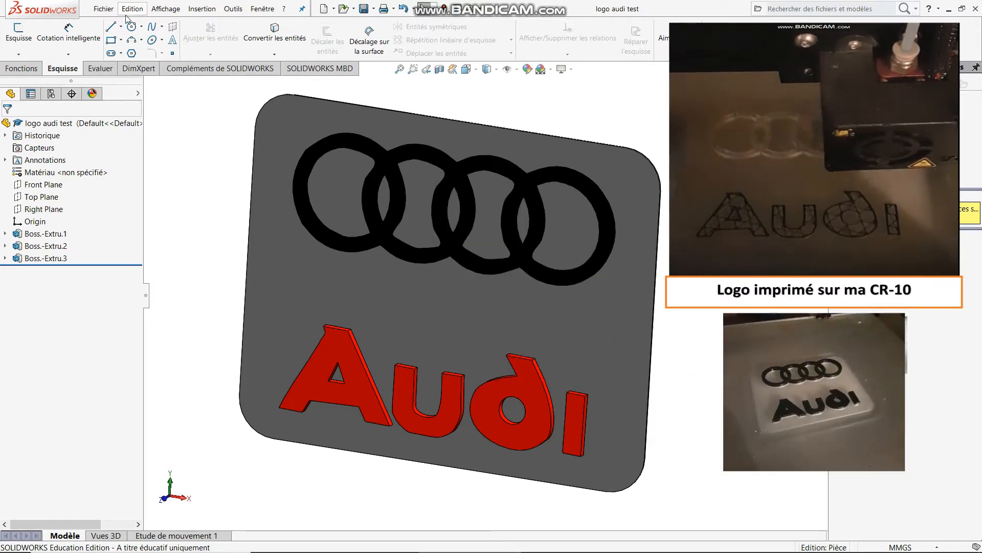
# Create a new part document and start a sketch on the Front Plane.
pyautogui.click(104, 8)
pyautogui.click(121, 25)
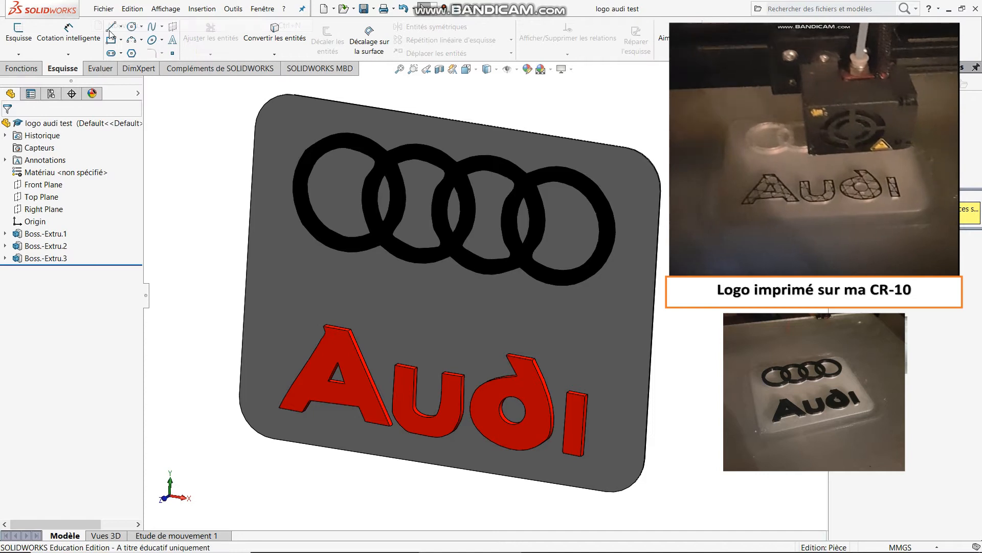
pyautogui.click(420, 402)
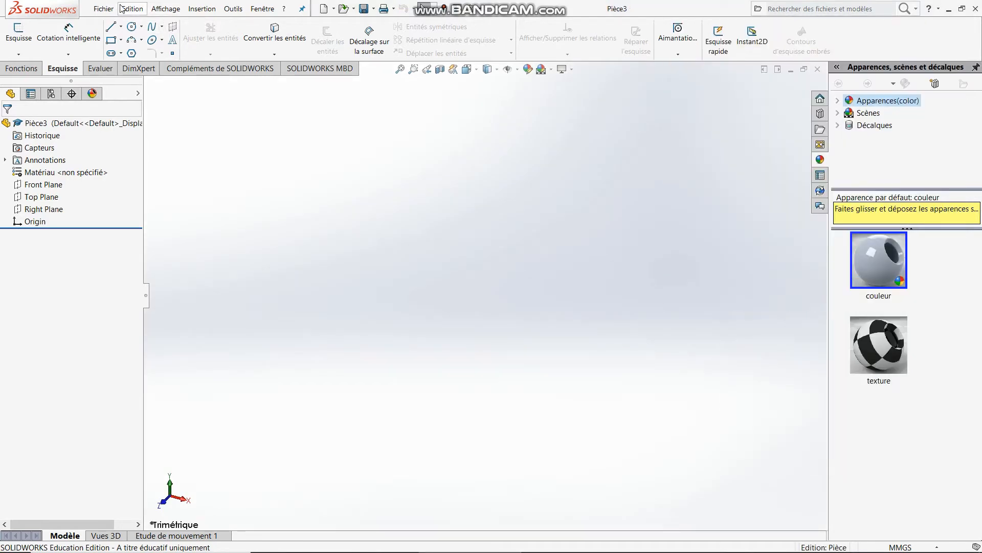
pyautogui.click(45, 186)
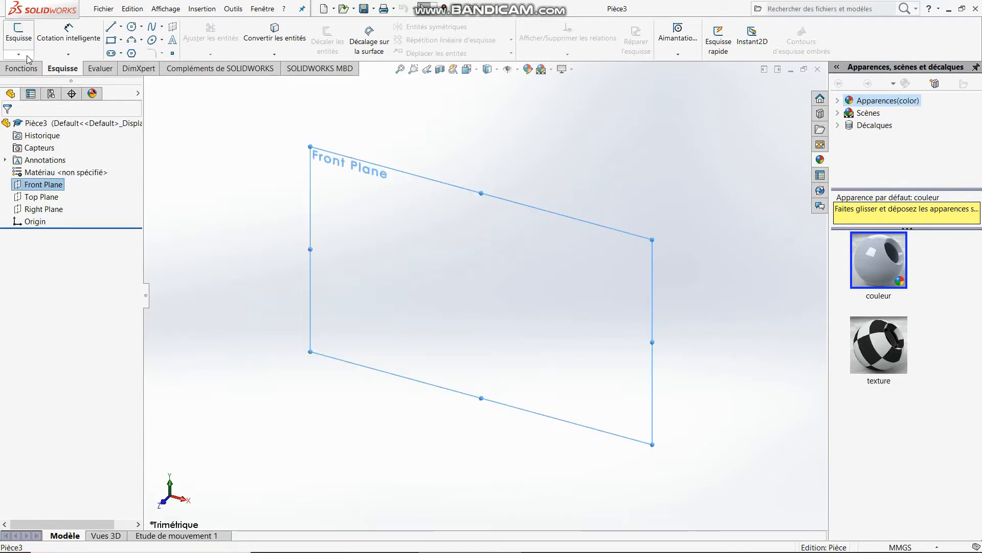
pyautogui.click(4, 42)
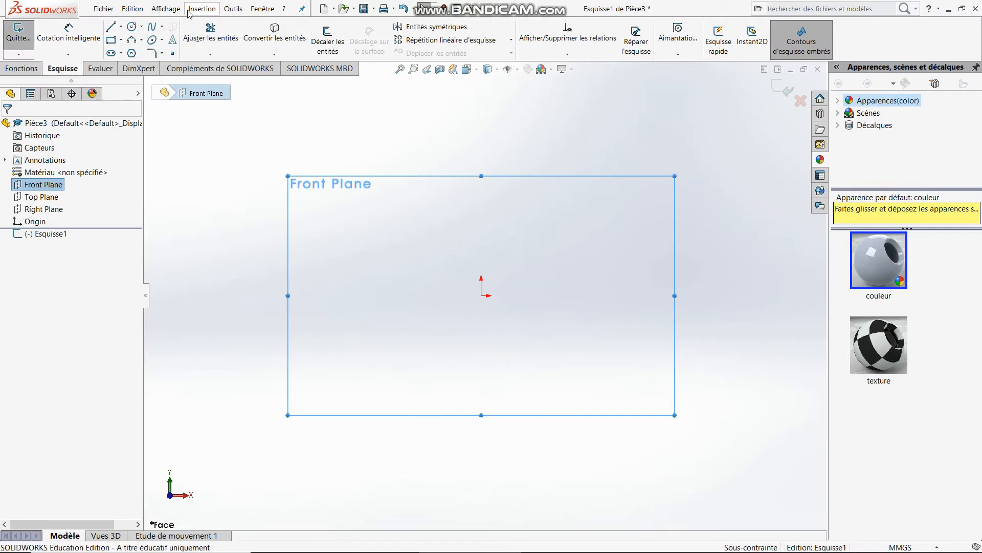
# Insert the image file Logo+Audi into the sketch as a sketch picture.
pyautogui.click(227, 11)
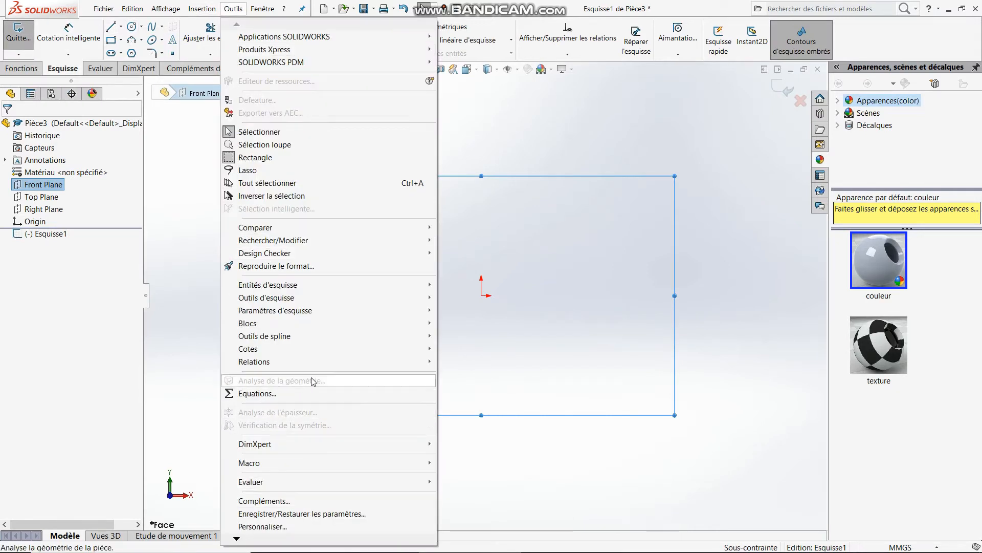
pyautogui.moveTo(342, 301)
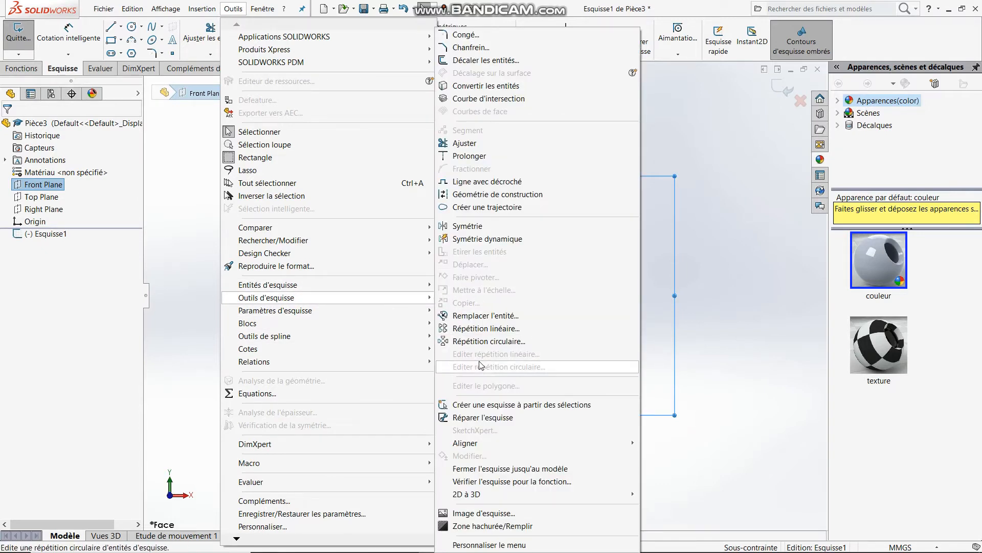
pyautogui.click(488, 516)
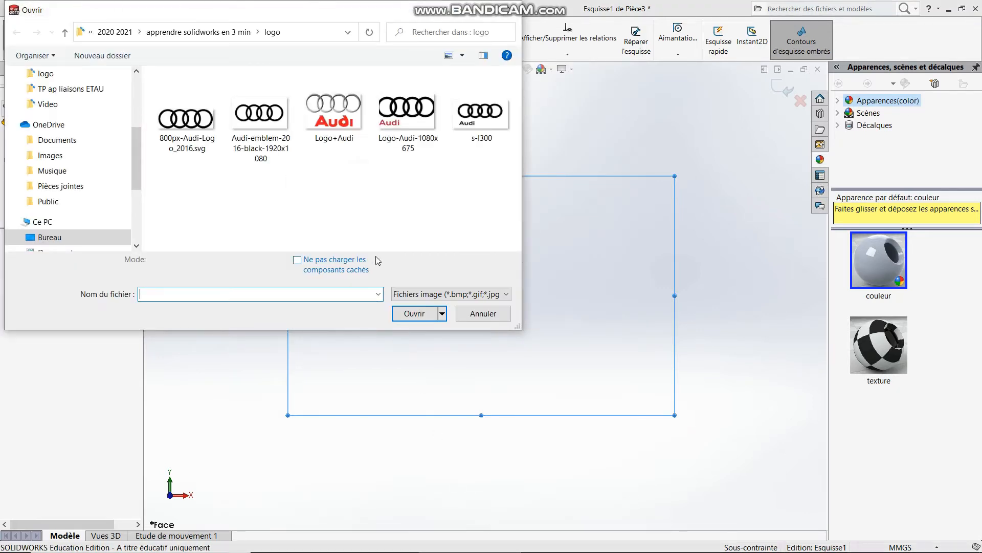
pyautogui.doubleClick(335, 123)
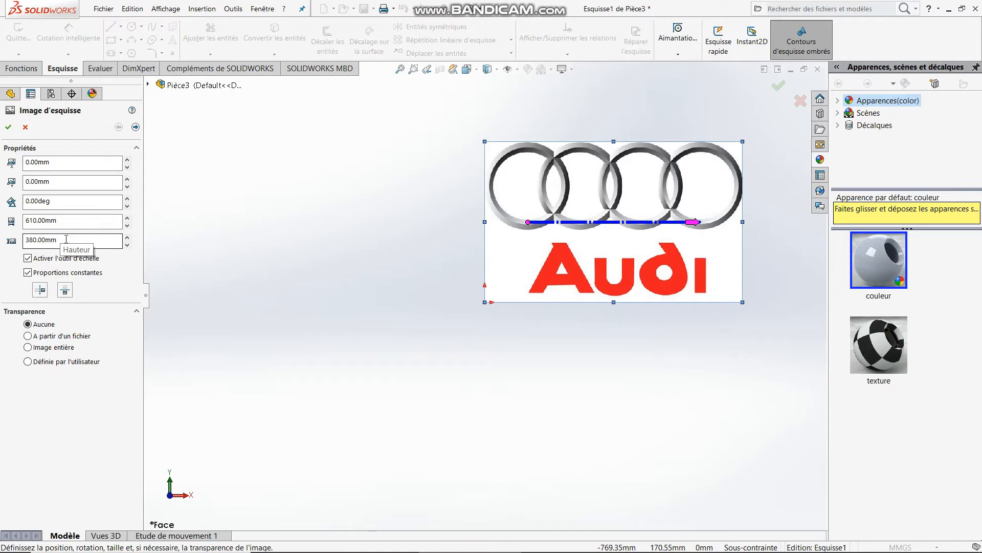
# Set the sketch picture's height to 50 mm with constant proportions and accept the picture settings.
pyautogui.moveTo(66, 239); pyautogui.dragTo(2, 242)
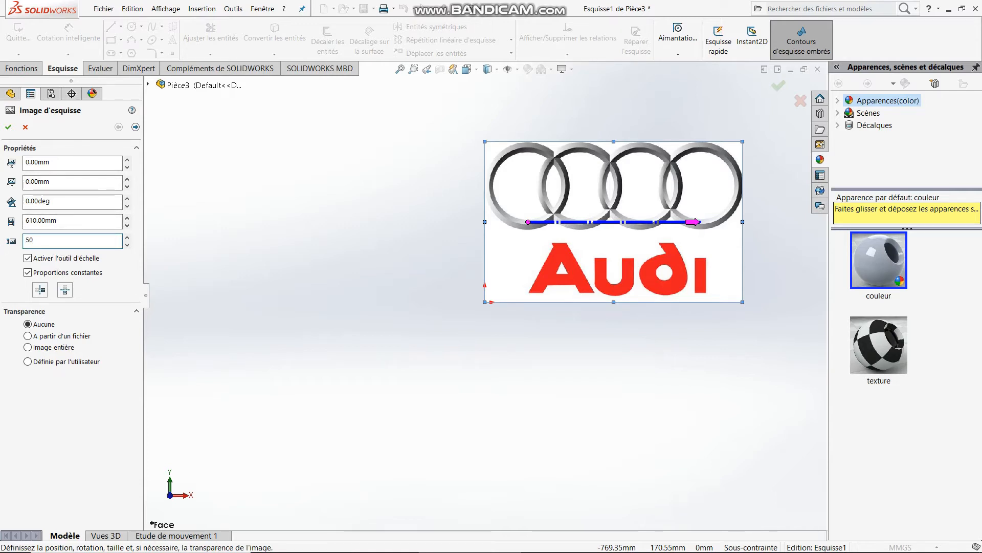
pyautogui.write('50')
pyautogui.press('Return')
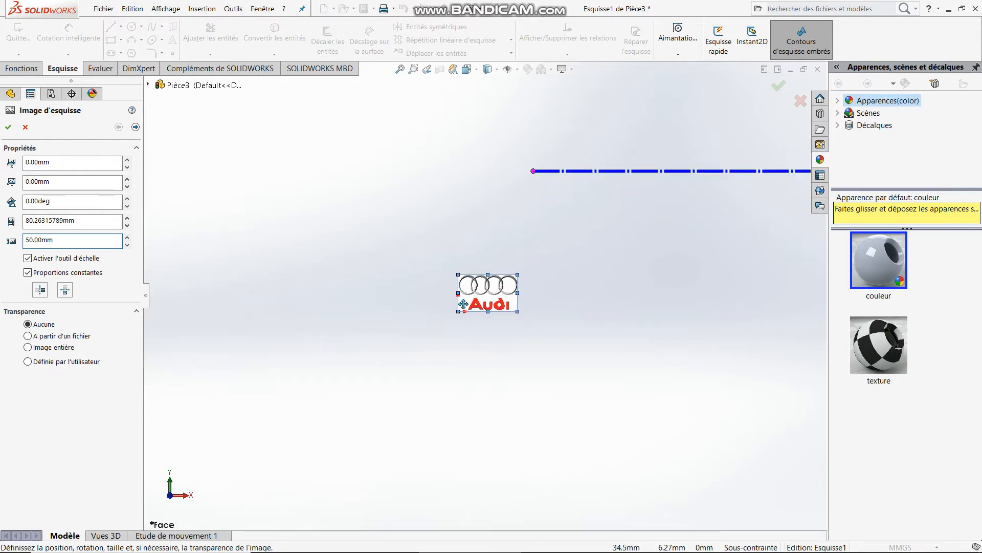
pyautogui.scroll(-8, 481, 306)
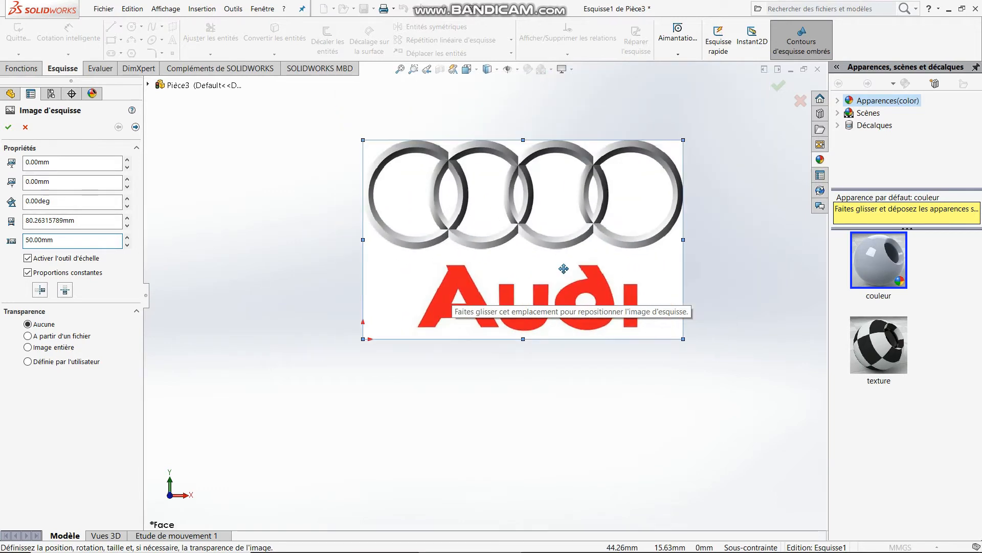
pyautogui.click(9, 127)
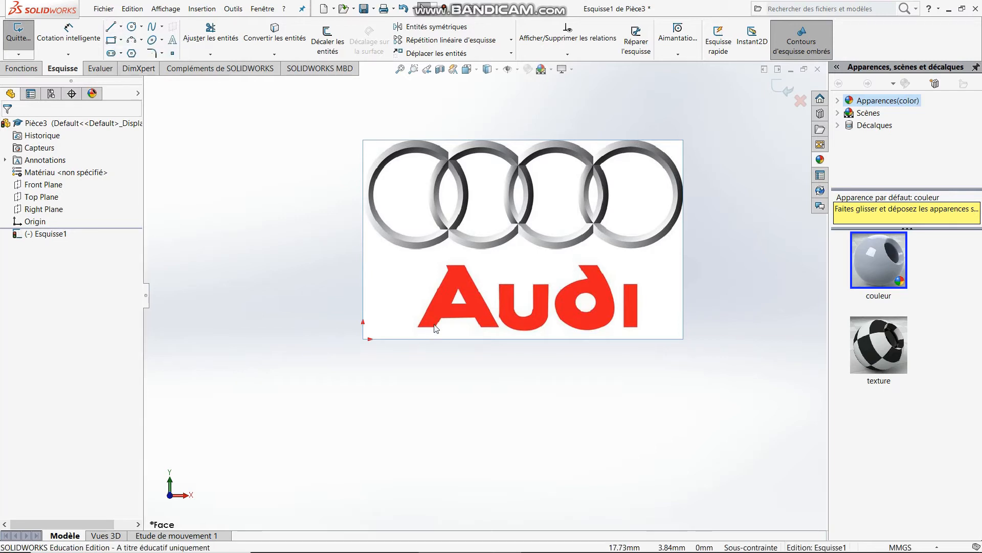
# Trace the closed outer contour of the letter A in the logo picture with connected straight lines.
pyautogui.scroll(4, 436, 328)
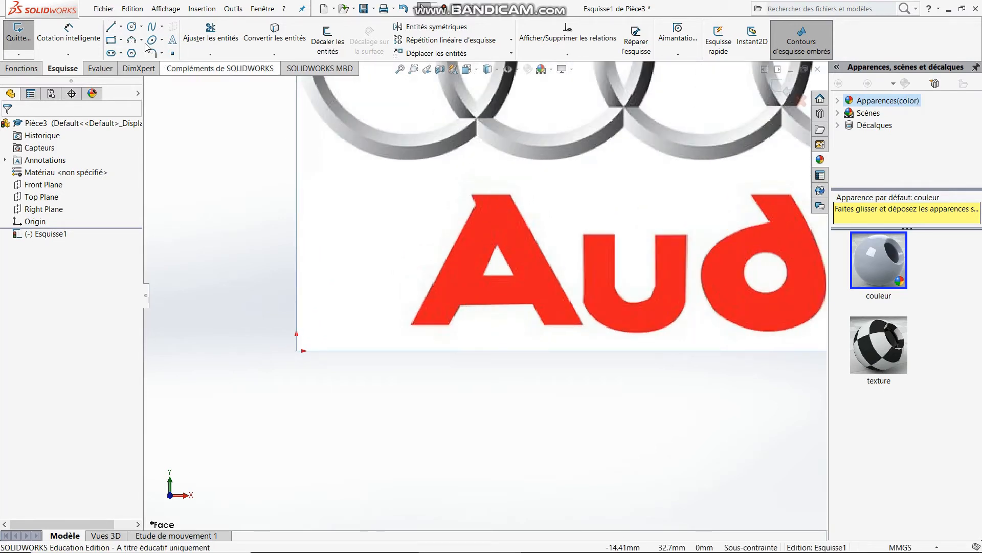
pyautogui.click(113, 29)
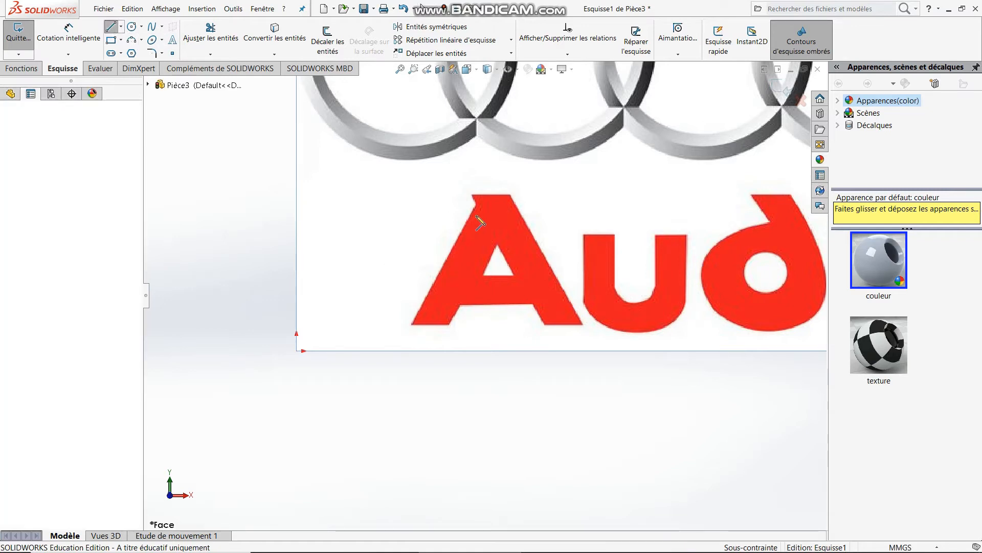
pyautogui.click(413, 323)
pyautogui.click(476, 201)
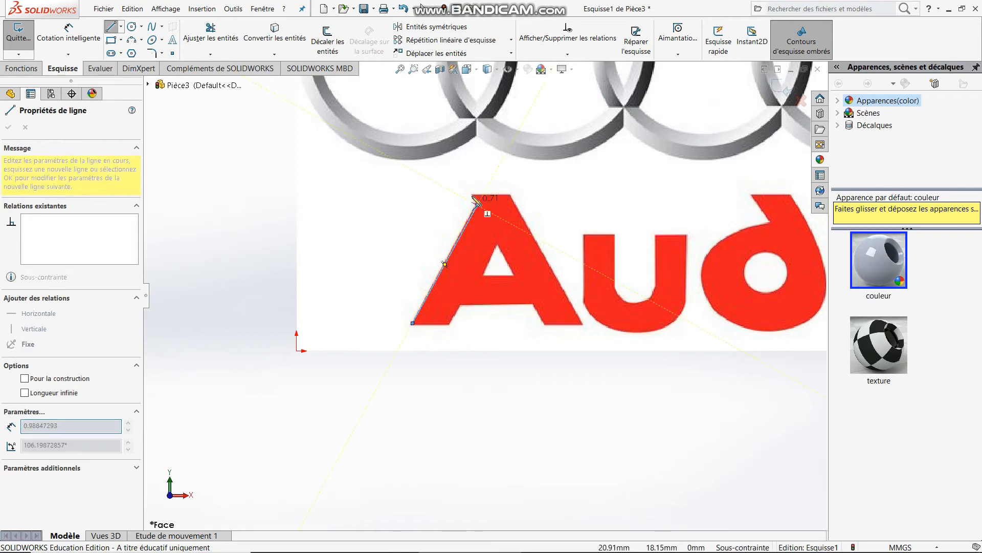
pyautogui.click(474, 193)
pyautogui.click(510, 194)
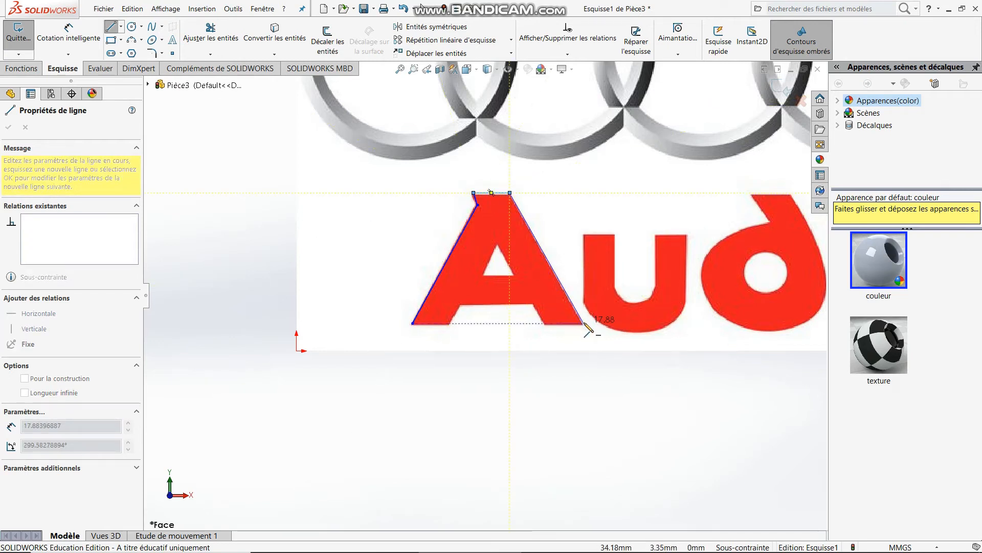
pyautogui.click(583, 323)
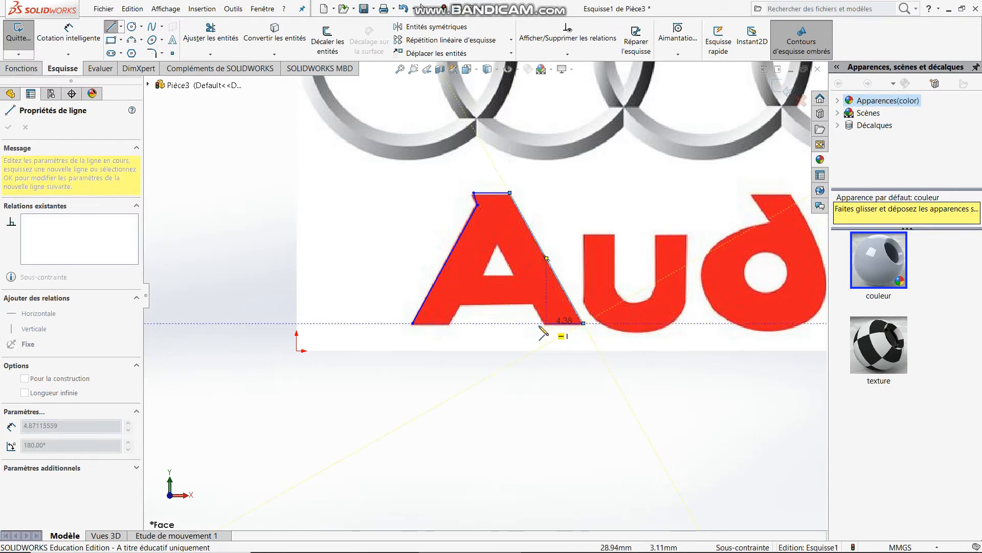
pyautogui.click(546, 324)
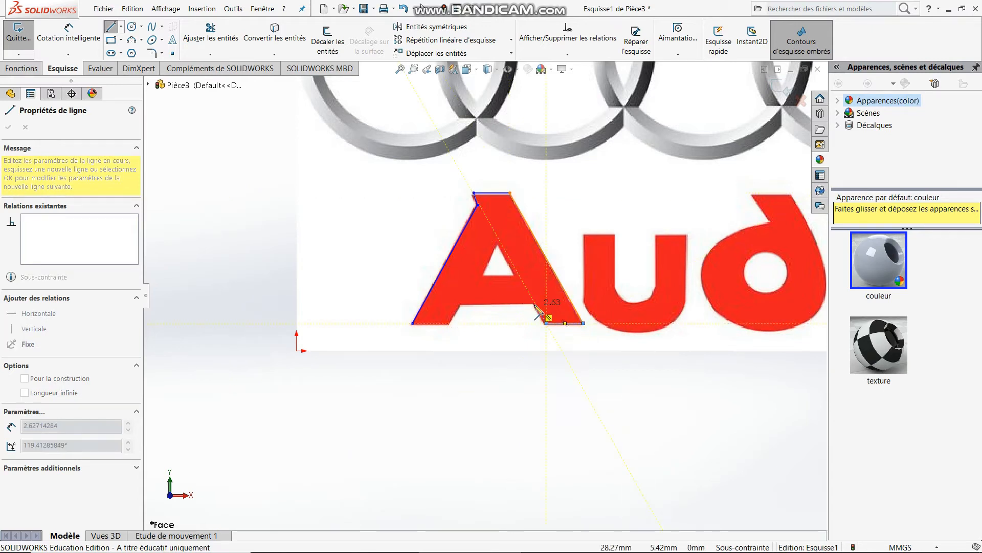
pyautogui.click(535, 304)
pyautogui.click(459, 304)
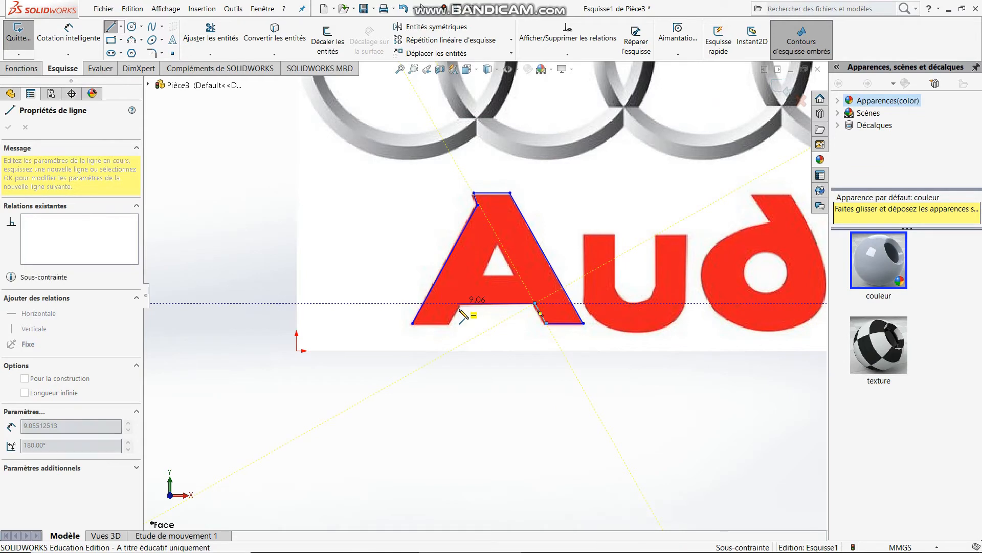
pyautogui.click(449, 323)
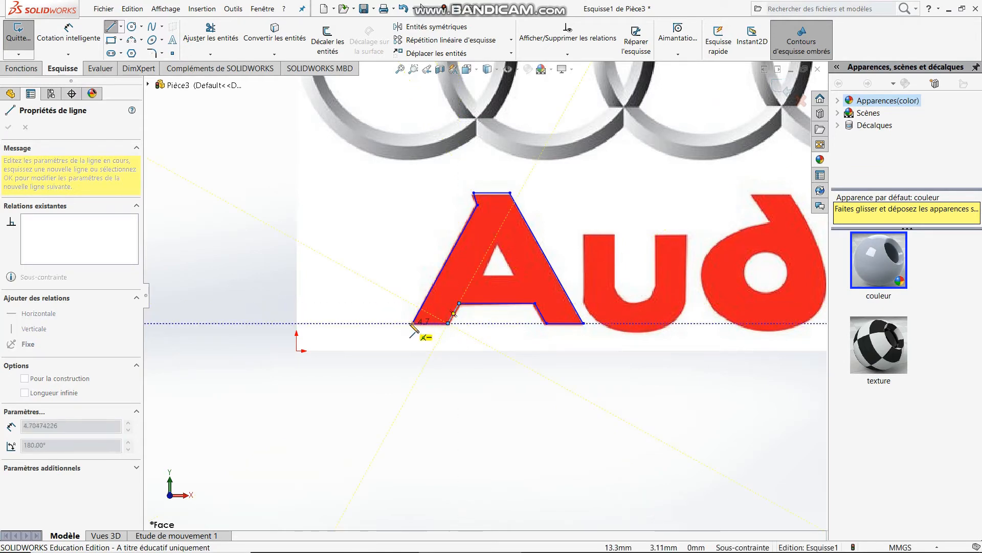
pyautogui.click(412, 322)
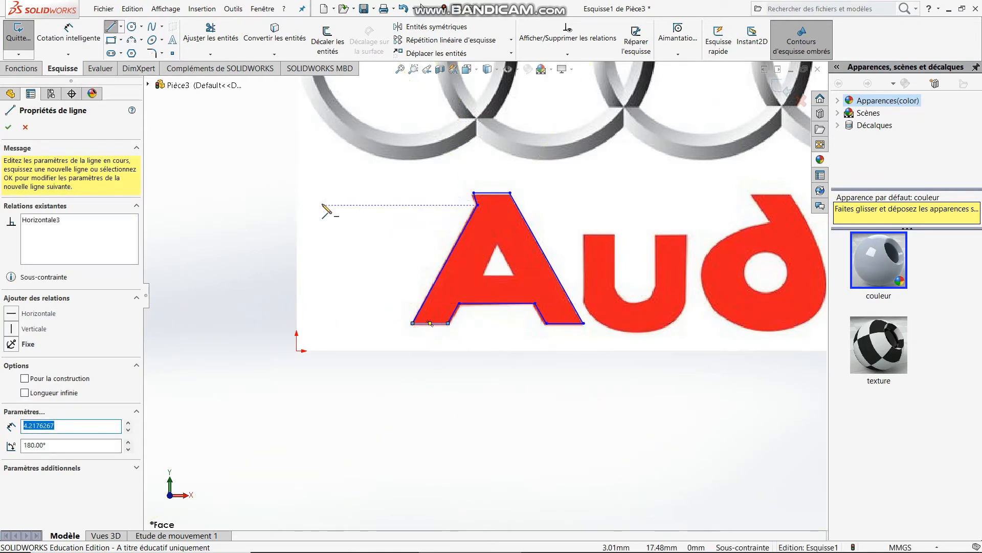
# Trace the triangular opening inside the letter A with three connected lines.
pyautogui.scroll(-4, 496, 251)
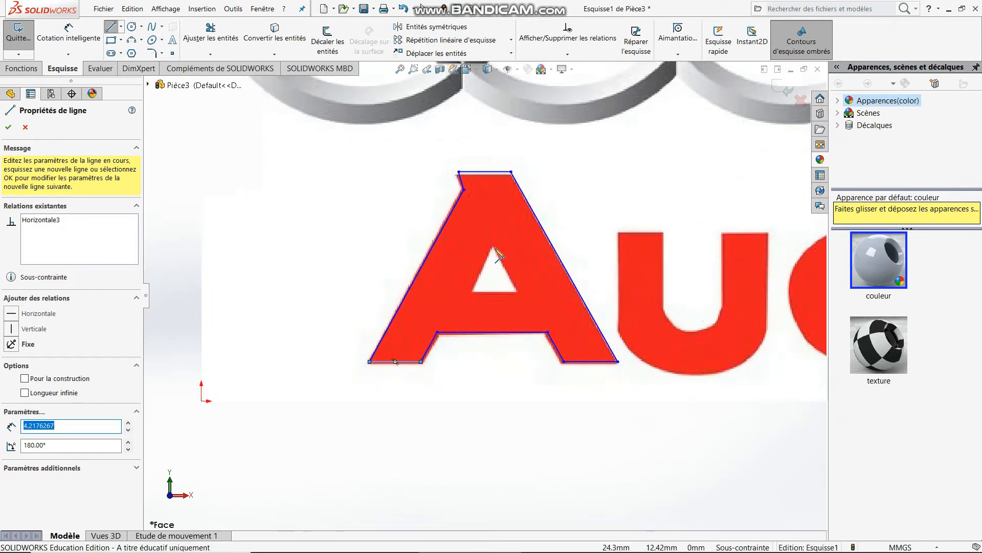
pyautogui.click(490, 252)
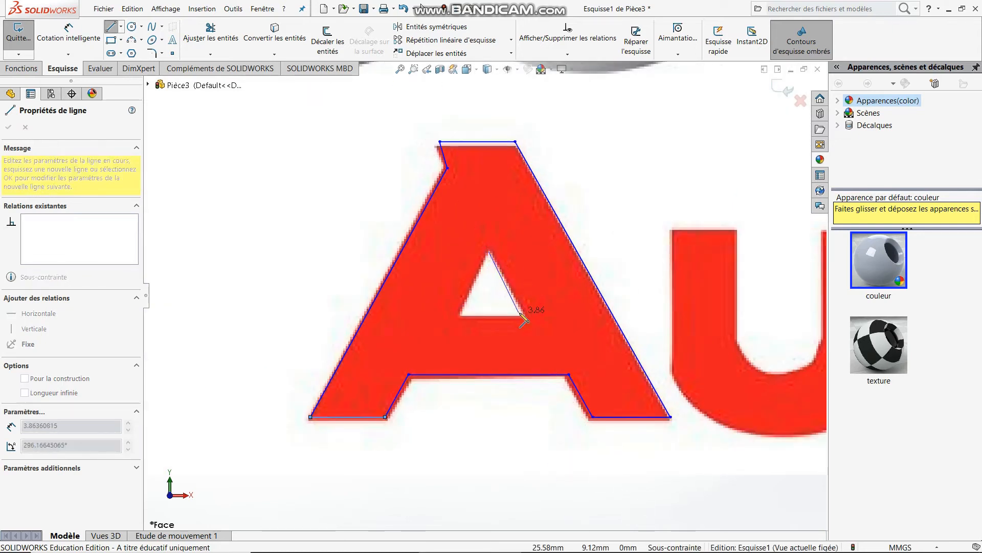
pyautogui.click(523, 314)
pyautogui.click(463, 314)
pyautogui.click(490, 252)
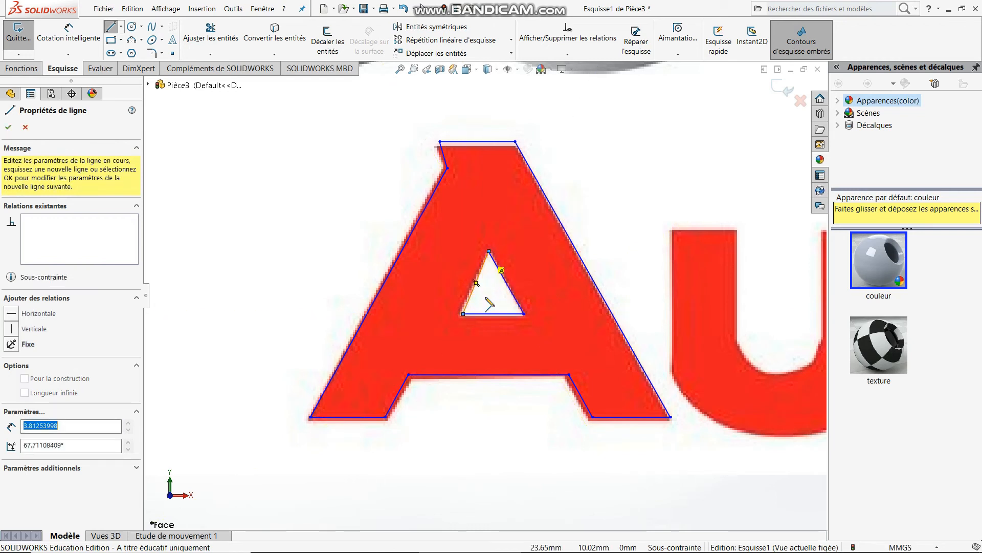
# Draw a vertical line about 6.5 mm long down the inner left edge of the letter U.
pyautogui.scroll(5, 548, 264)
pyautogui.scroll(-3, 607, 295)
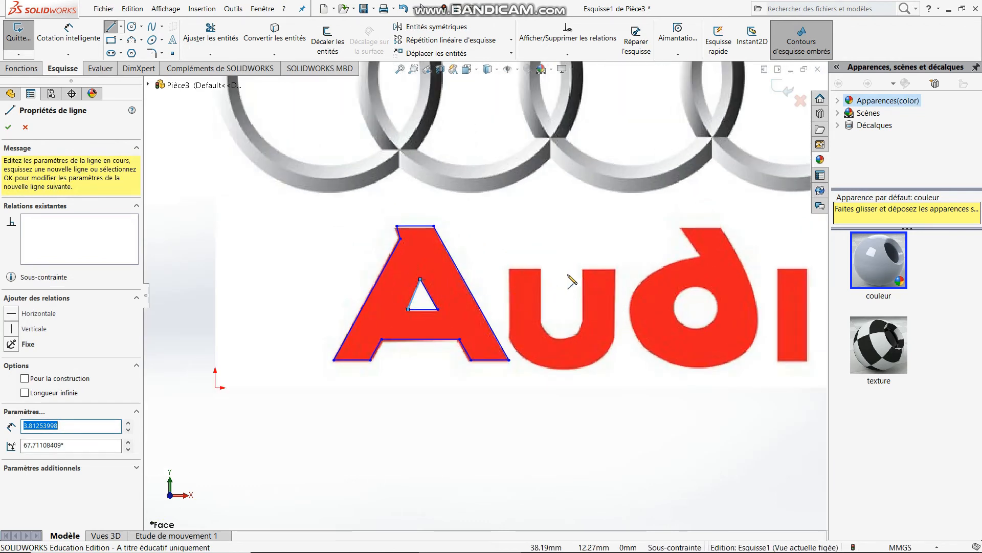
pyautogui.click(541, 270)
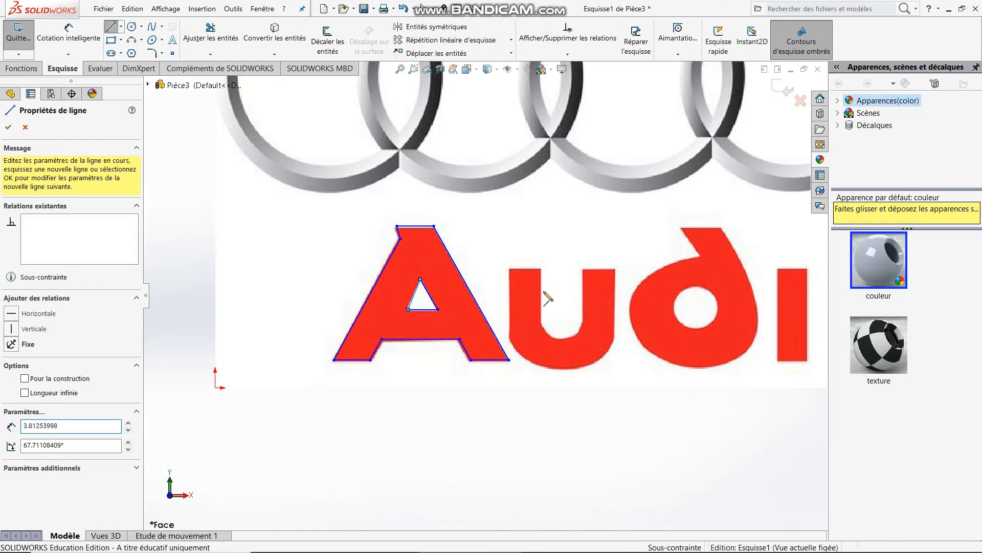
pyautogui.click(540, 324)
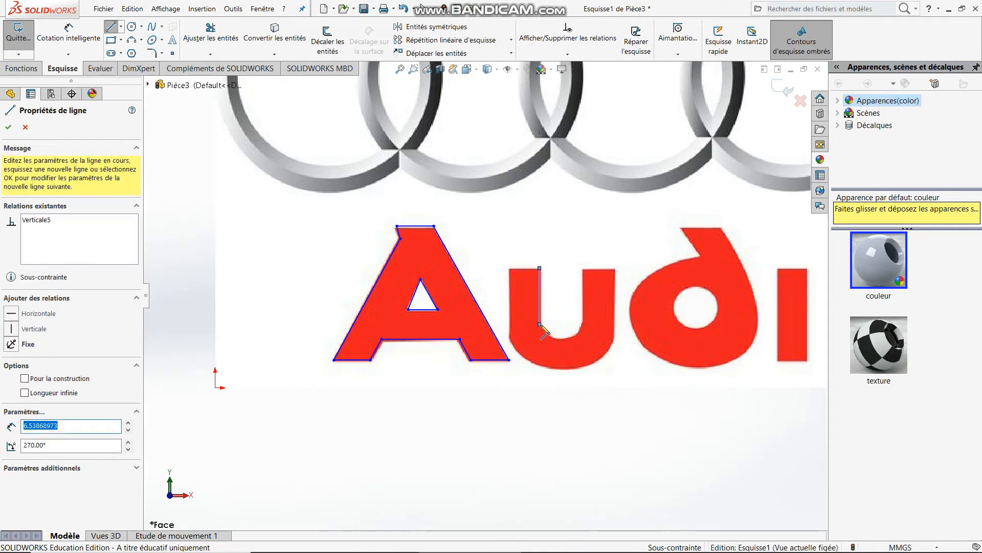
# Trace the U's inner bottom curve with a spline from the inner left line's lower end to the inner right edge.
pyautogui.click(152, 27)
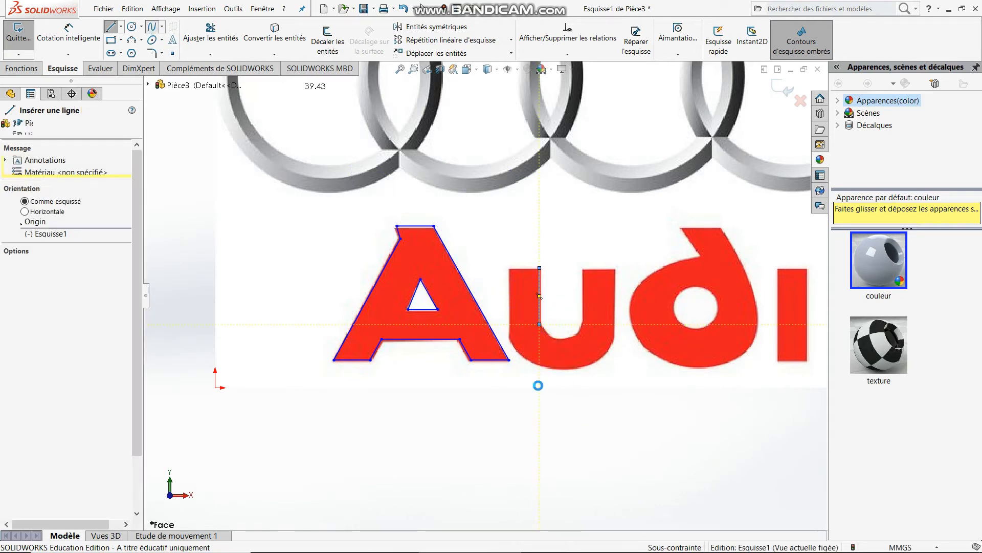
pyautogui.click(541, 324)
pyautogui.scroll(-5, 552, 339)
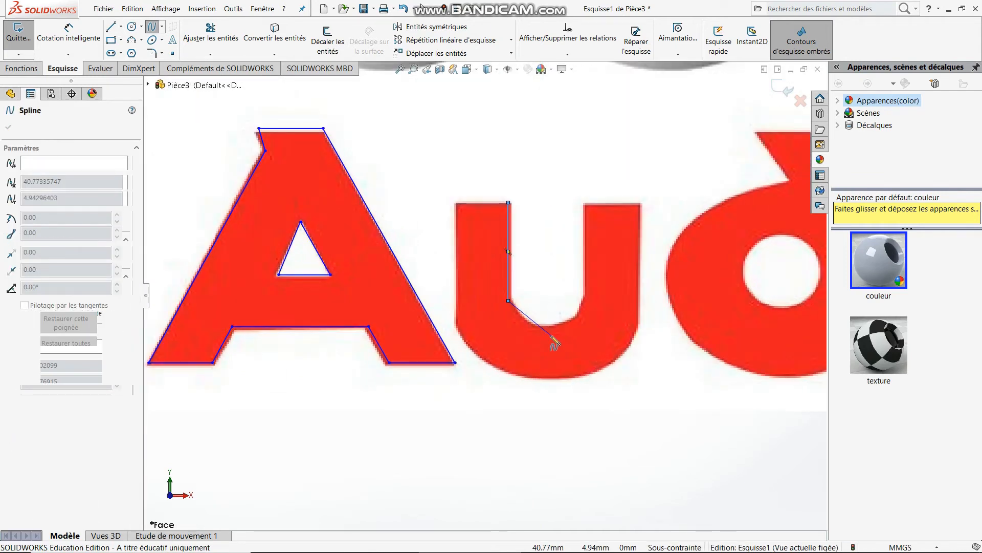
pyautogui.click(517, 317)
pyautogui.click(549, 322)
pyautogui.click(575, 310)
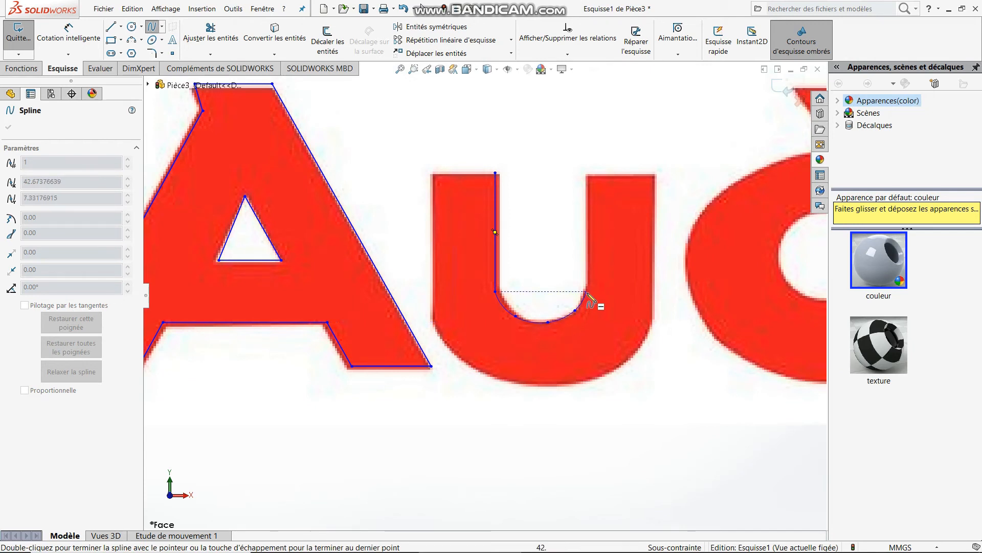
pyautogui.doubleClick(588, 293)
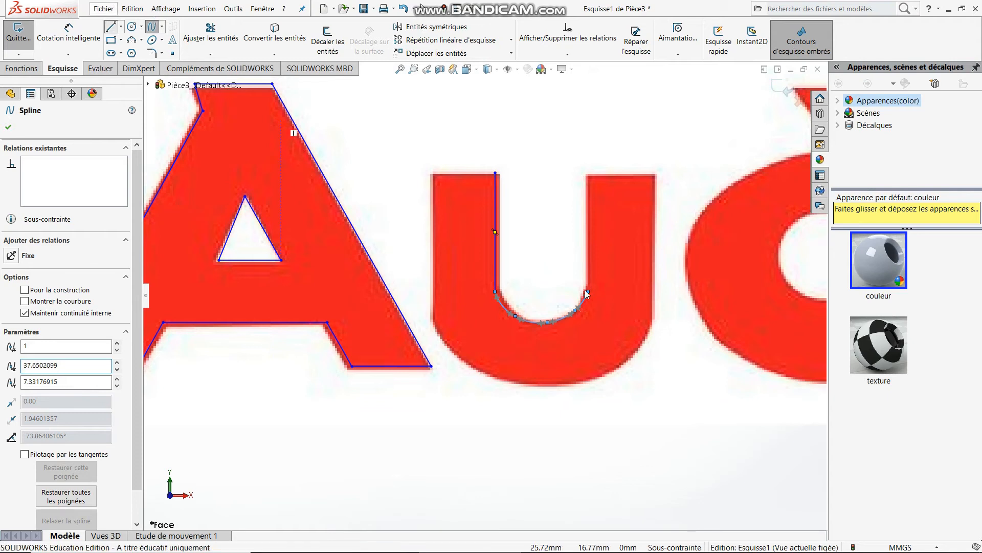
# Outline the U's right leg with connected lines: inner edge about 6.3 mm, horizontal top, and outer edge about 8.1 mm.
pyautogui.press('l')
pyautogui.click(589, 292)
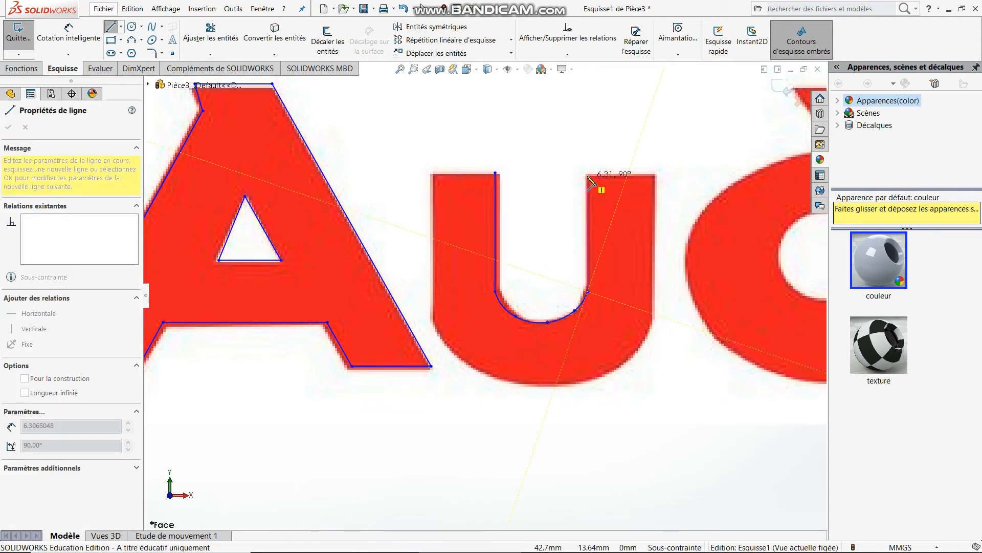
pyautogui.click(588, 176)
pyautogui.click(655, 175)
pyautogui.click(657, 322)
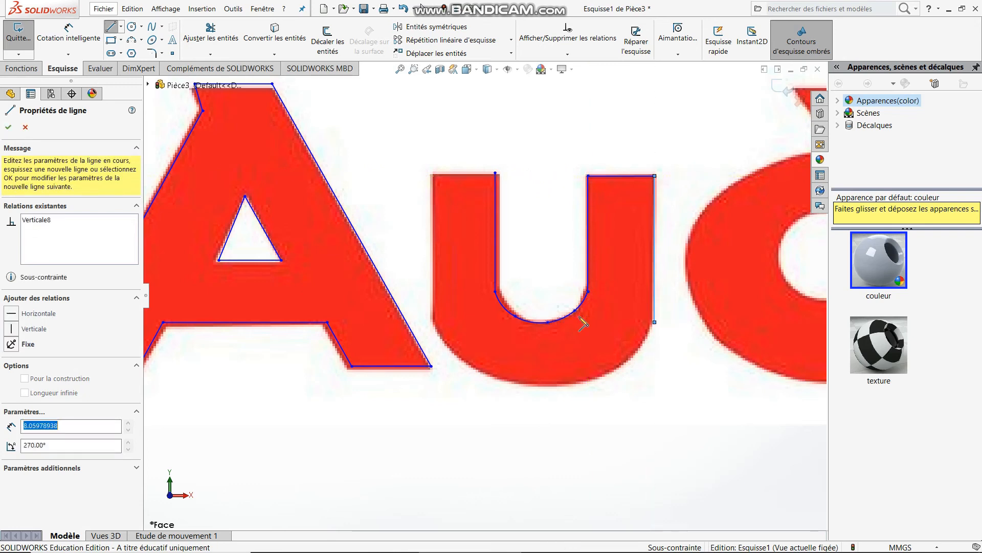
# Trace the U's outer bottom curve with a spline from the outer right line's lower end to the outer left edge.
pyautogui.click(152, 26)
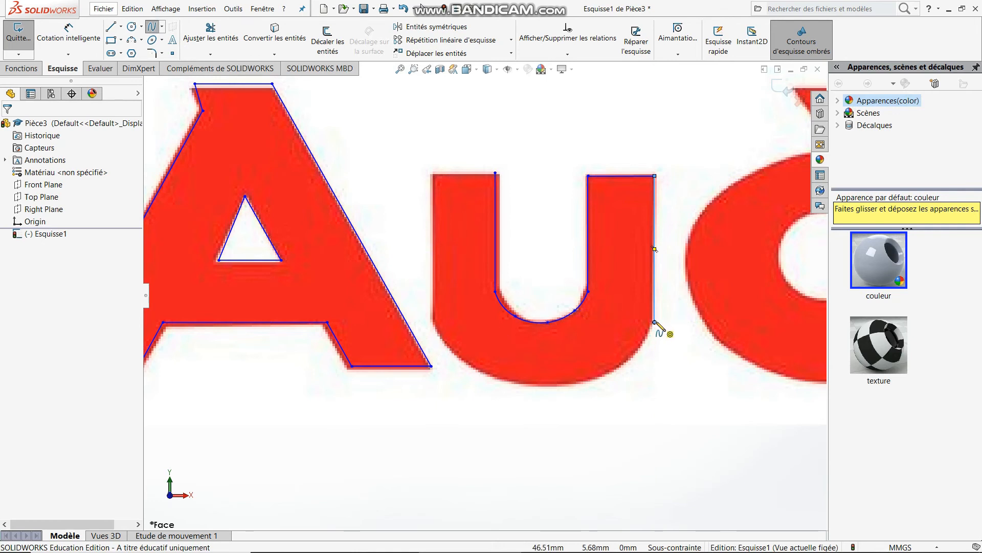
pyautogui.click(619, 367)
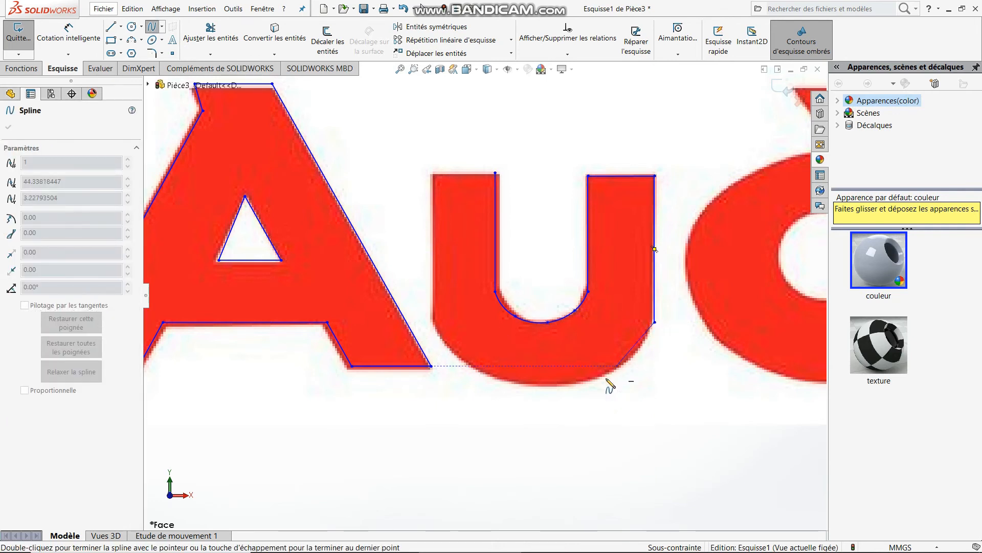
pyautogui.click(538, 385)
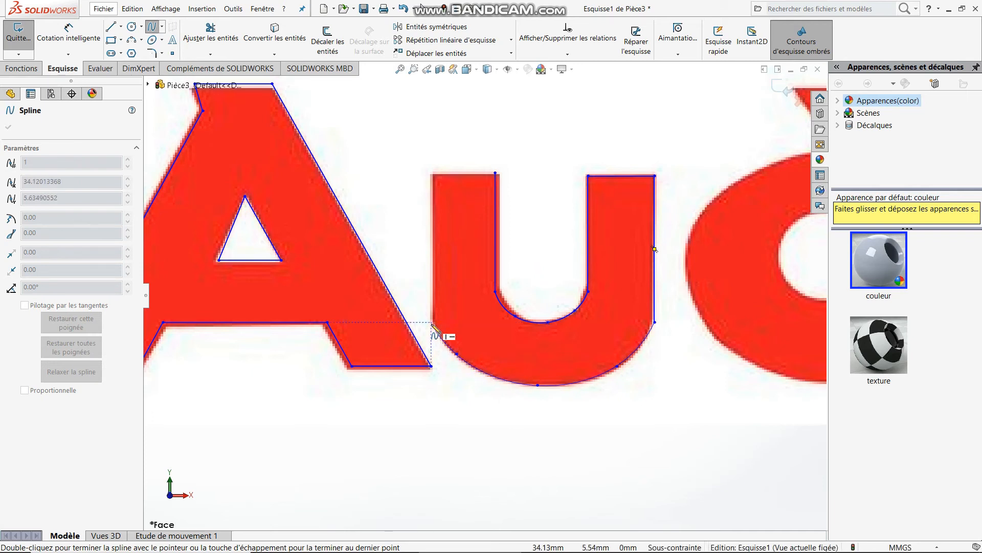
pyautogui.doubleClick(432, 322)
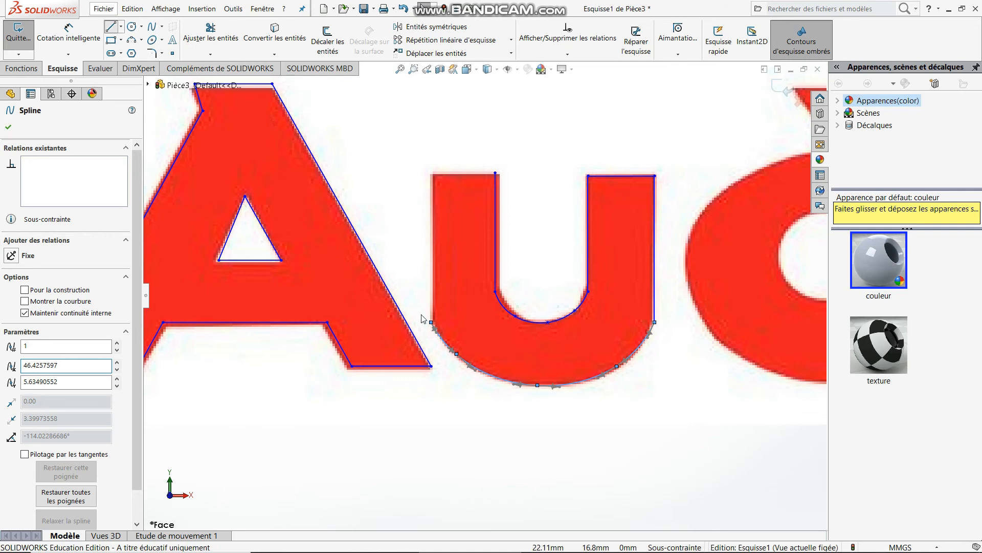
# Close the U's left leg with a vertical outer line and a horizontal top line about 3.5 mm long.
pyautogui.click(111, 26)
pyautogui.moveTo(431, 322); pyautogui.dragTo(431, 173)
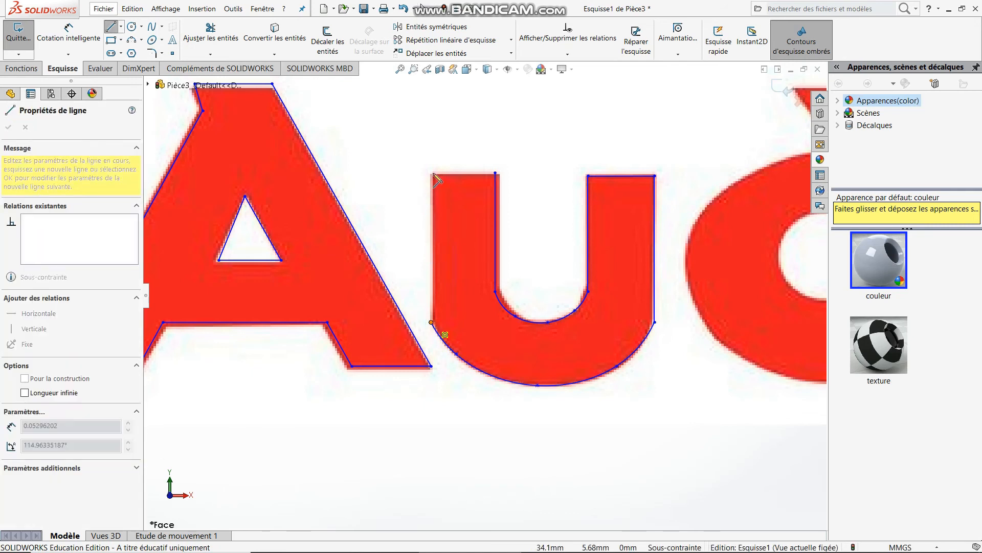
pyautogui.click(494, 173)
pyautogui.press('f')
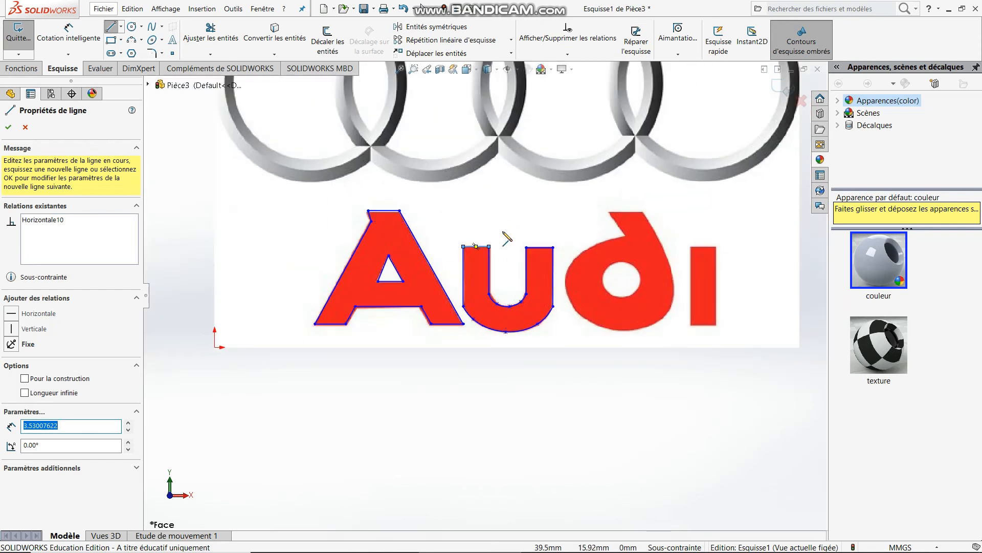
pyautogui.click(8, 129)
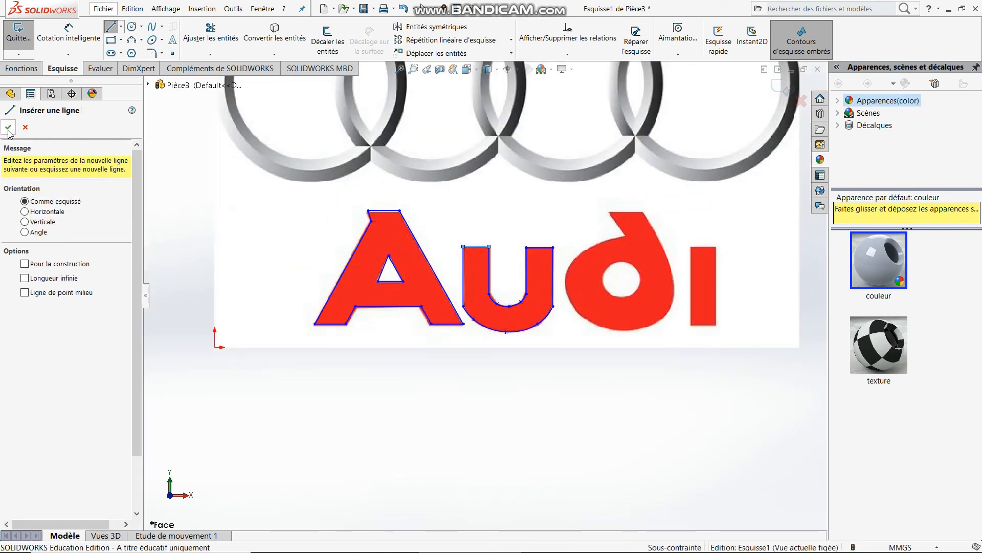
pyautogui.click(8, 129)
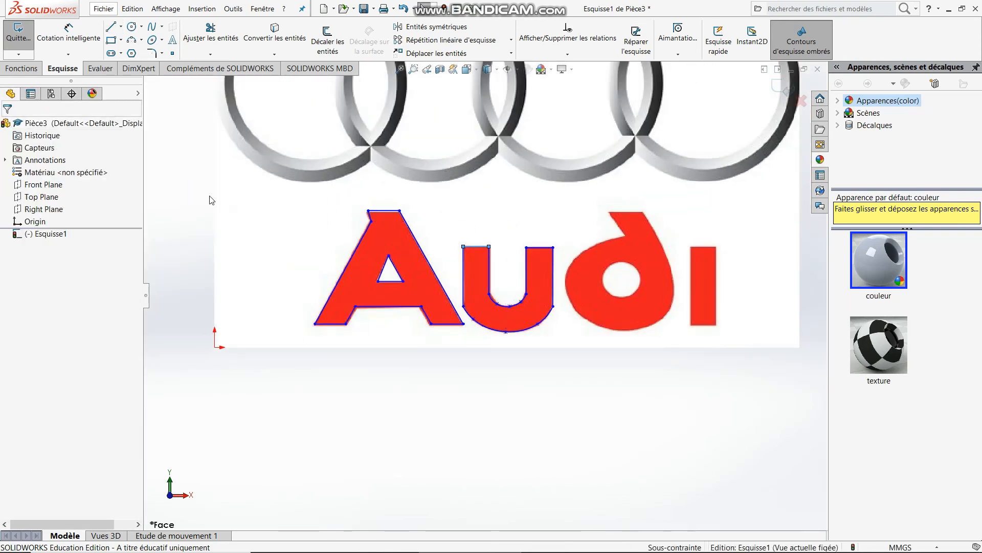
# Extrude the traced A and U profiles as a blind boss 5 mm deep from the sketch plane.
pyautogui.click(31, 69)
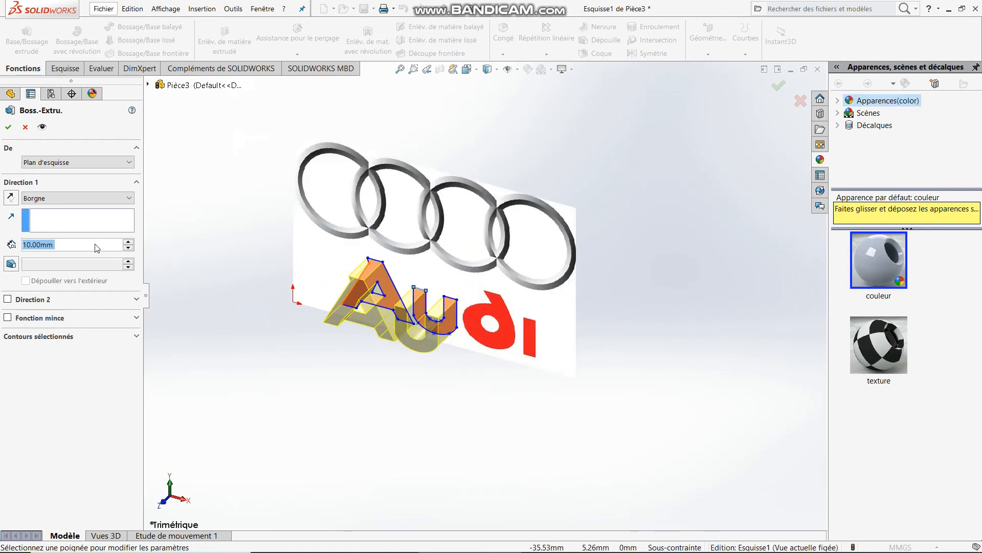
pyautogui.write('5')
pyautogui.press('Return')
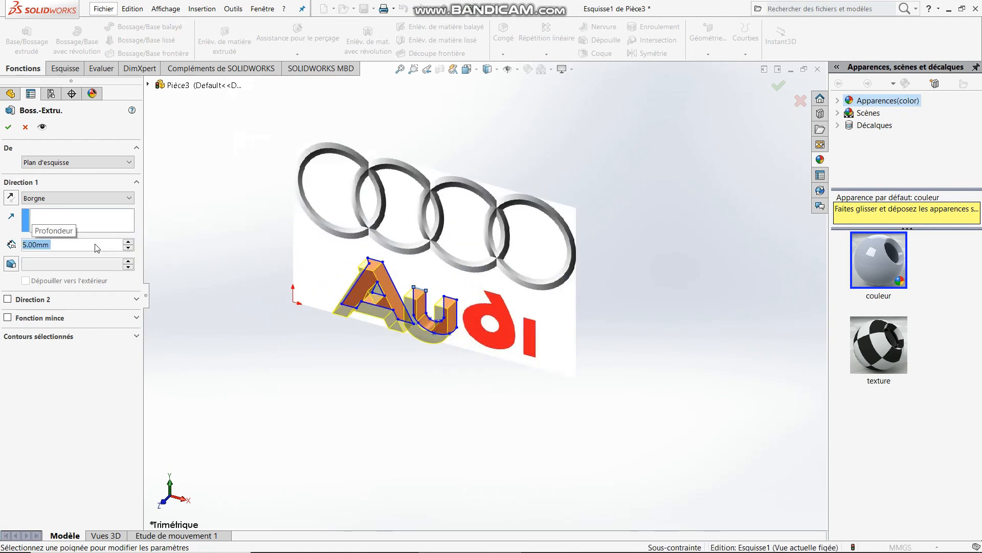
pyautogui.click(8, 127)
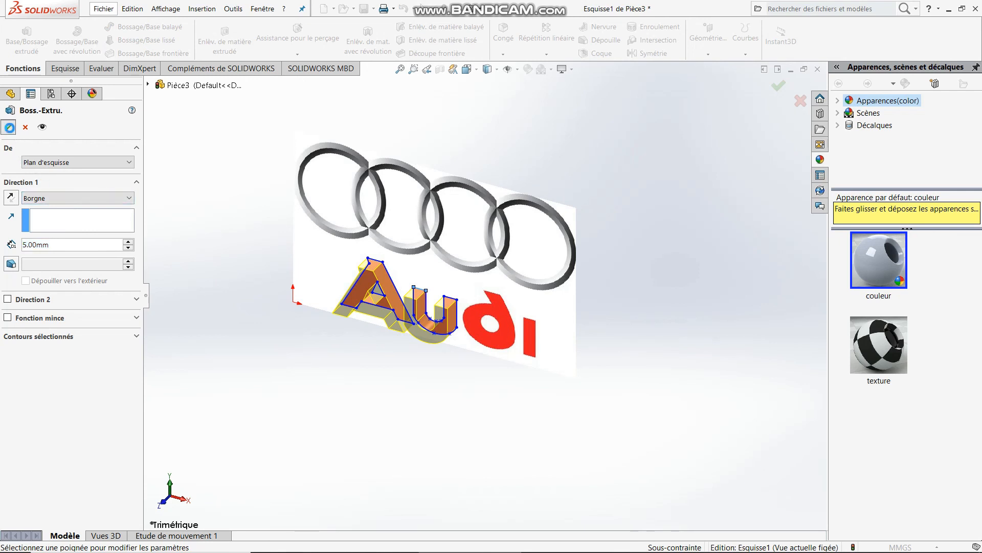